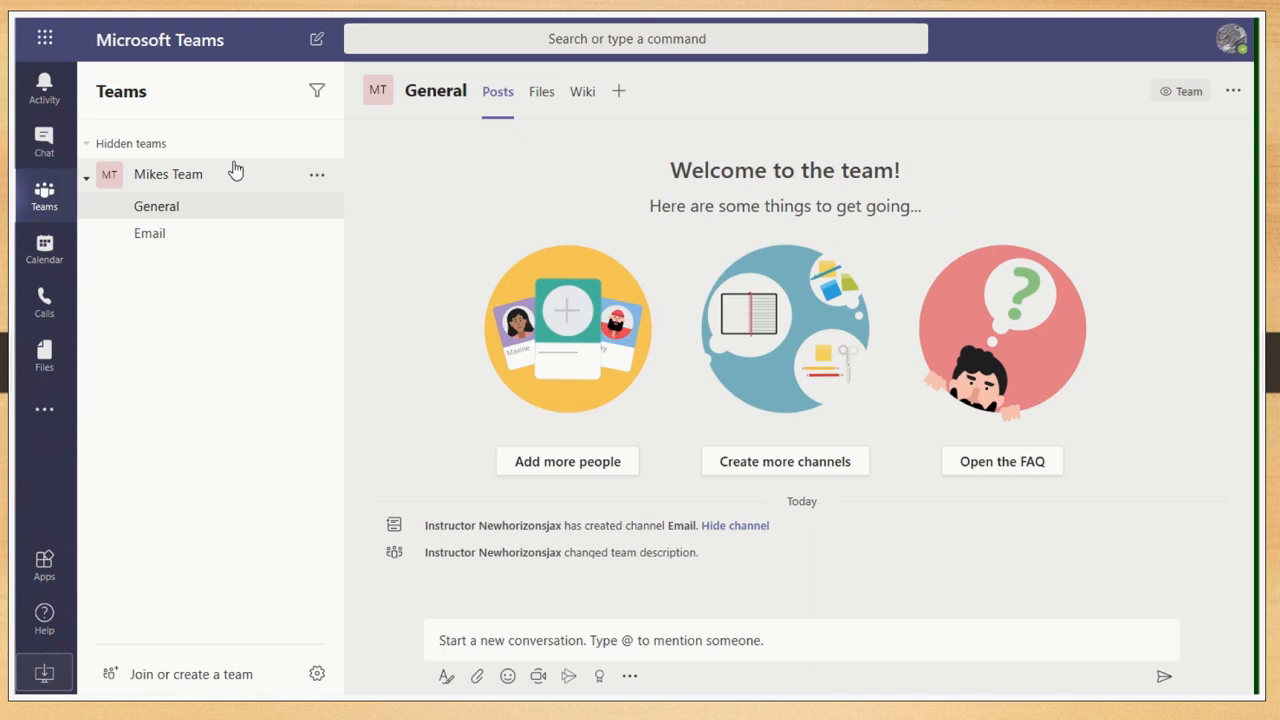
# - Create a private channel named 'Project Jacksonville' in Mikes Team and continue to member selection
pyautogui.click(317, 180)
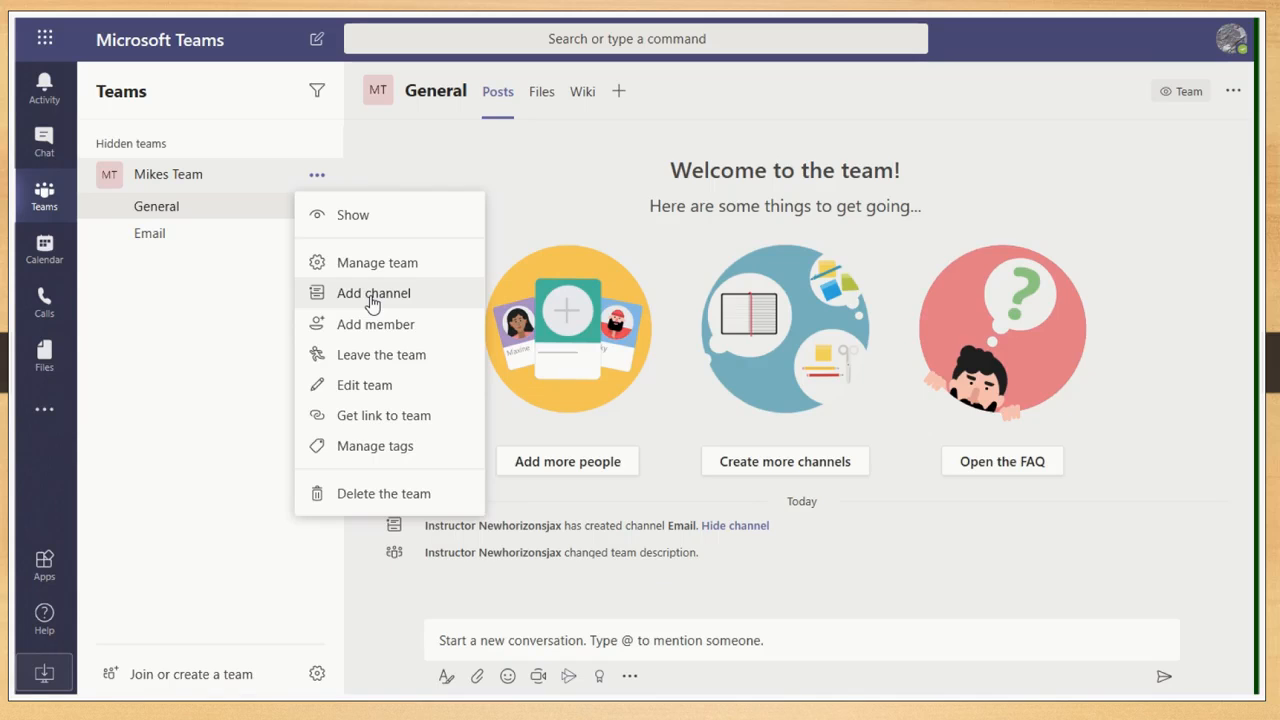
pyautogui.click(372, 300)
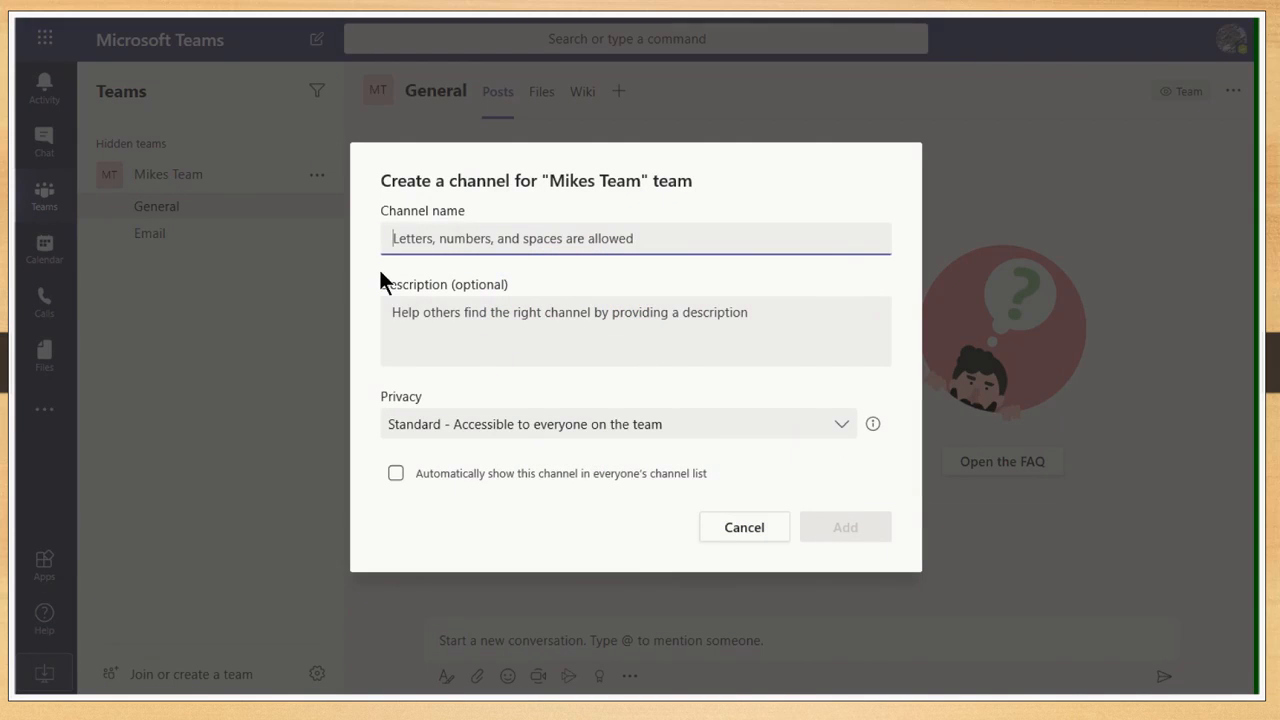
pyautogui.write('Proje')
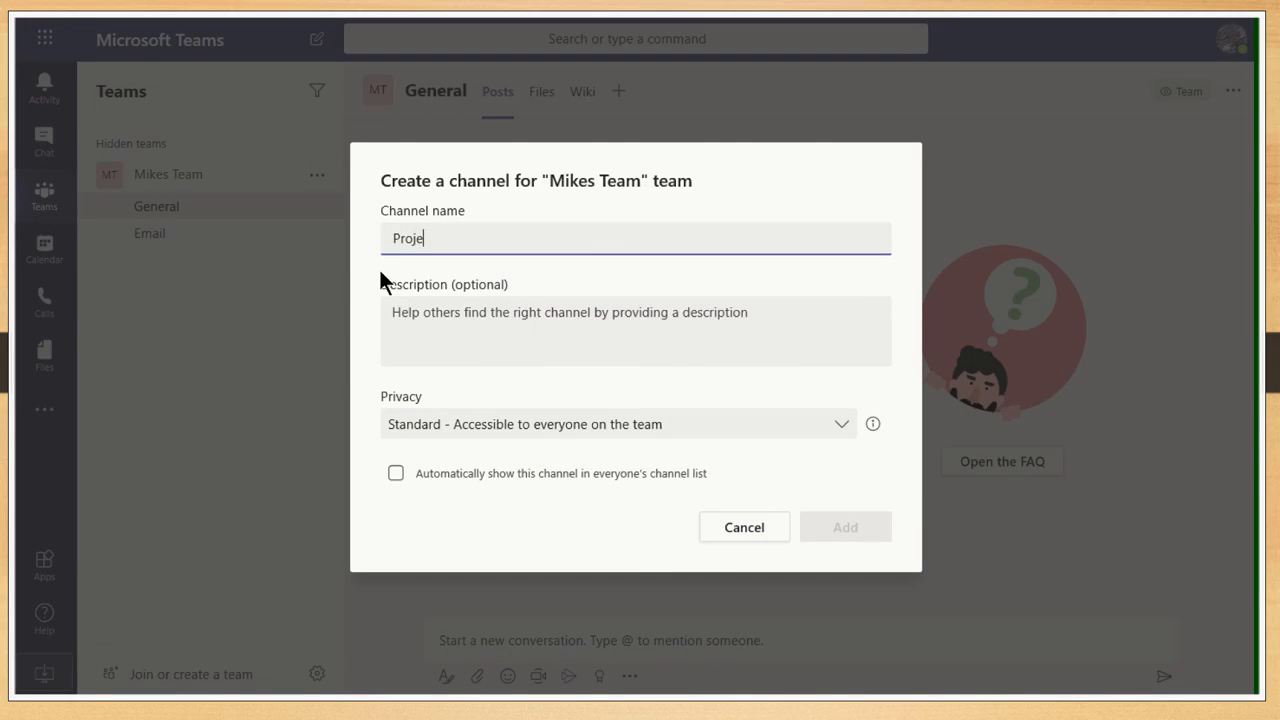
pyautogui.write('ct Jacksonville')
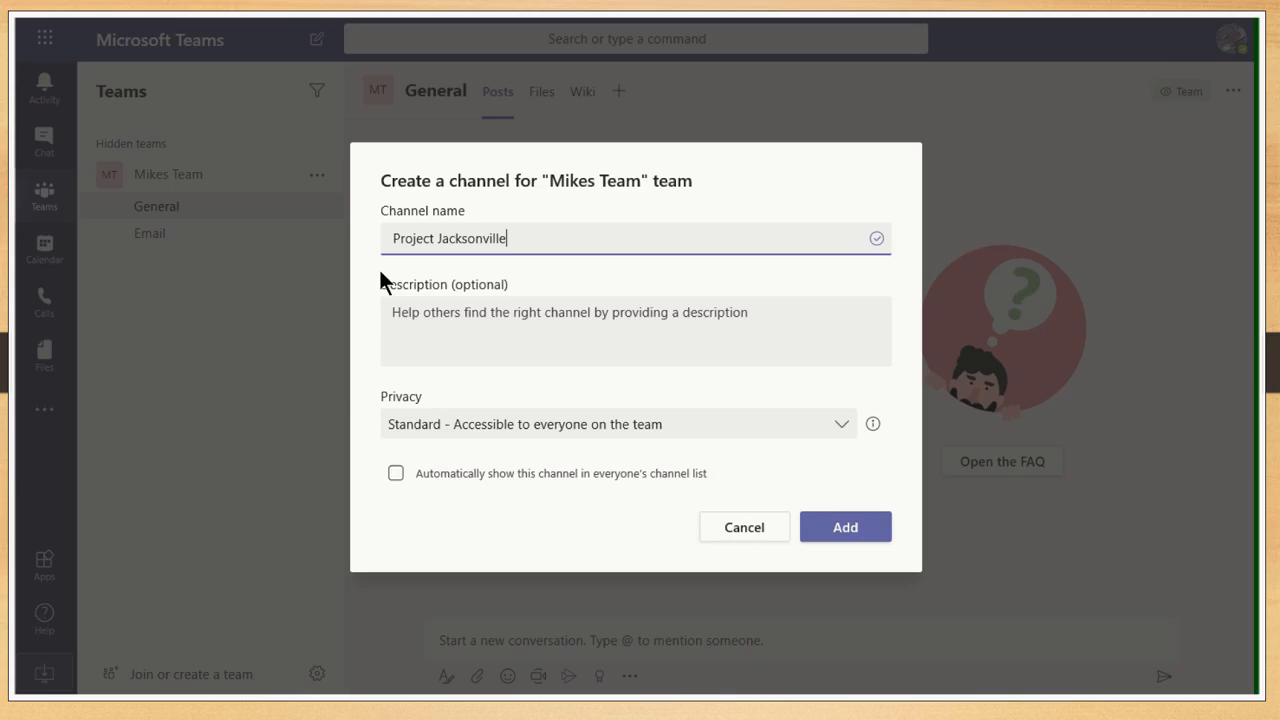
pyautogui.click(456, 428)
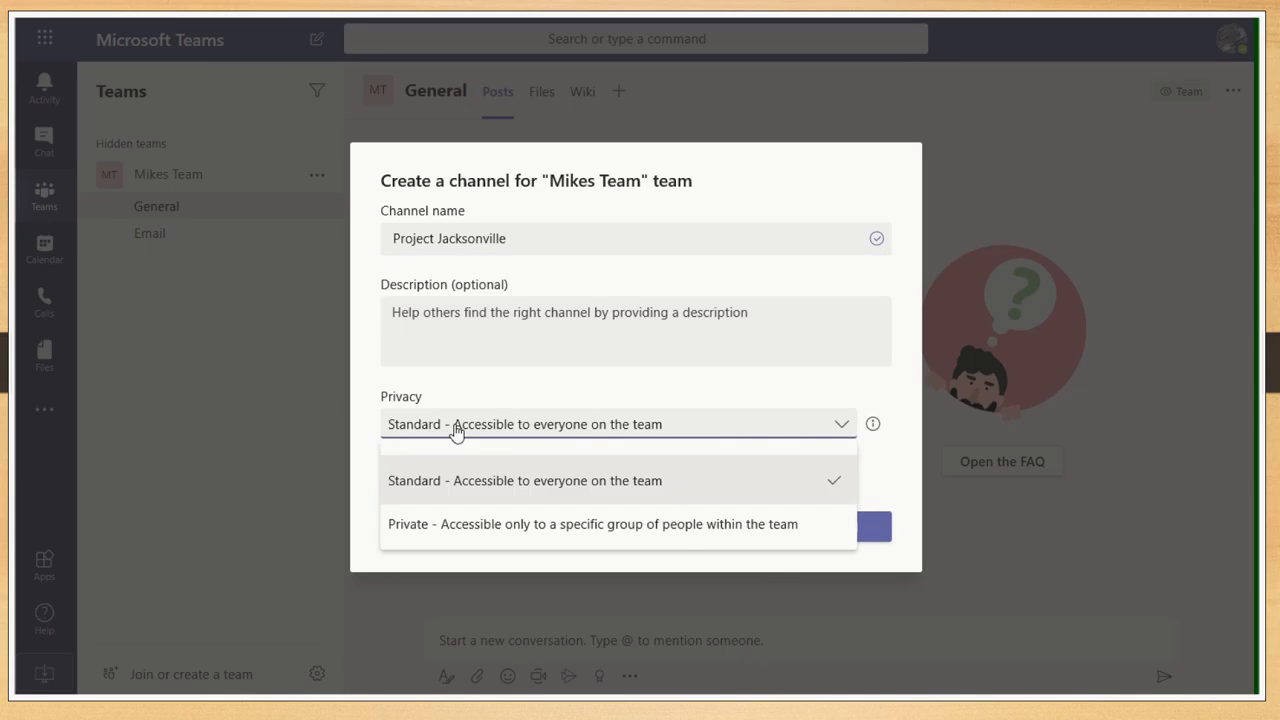
pyautogui.click(557, 527)
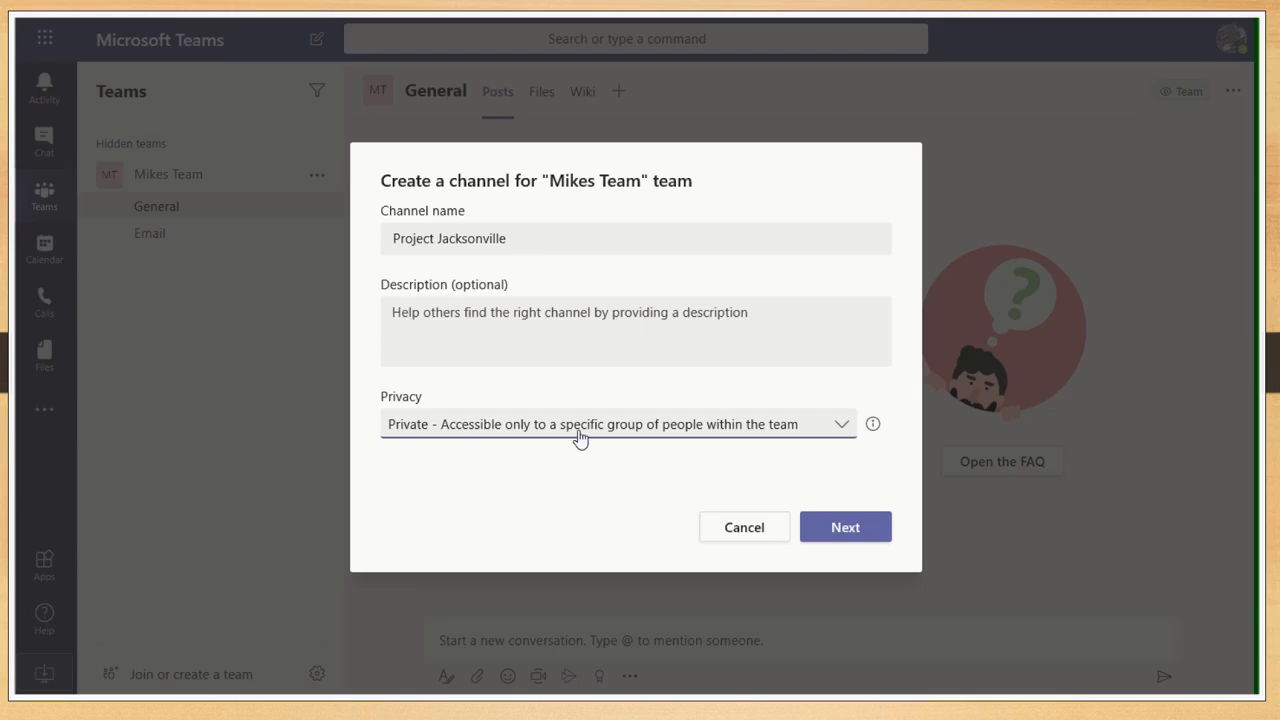
pyautogui.click(829, 532)
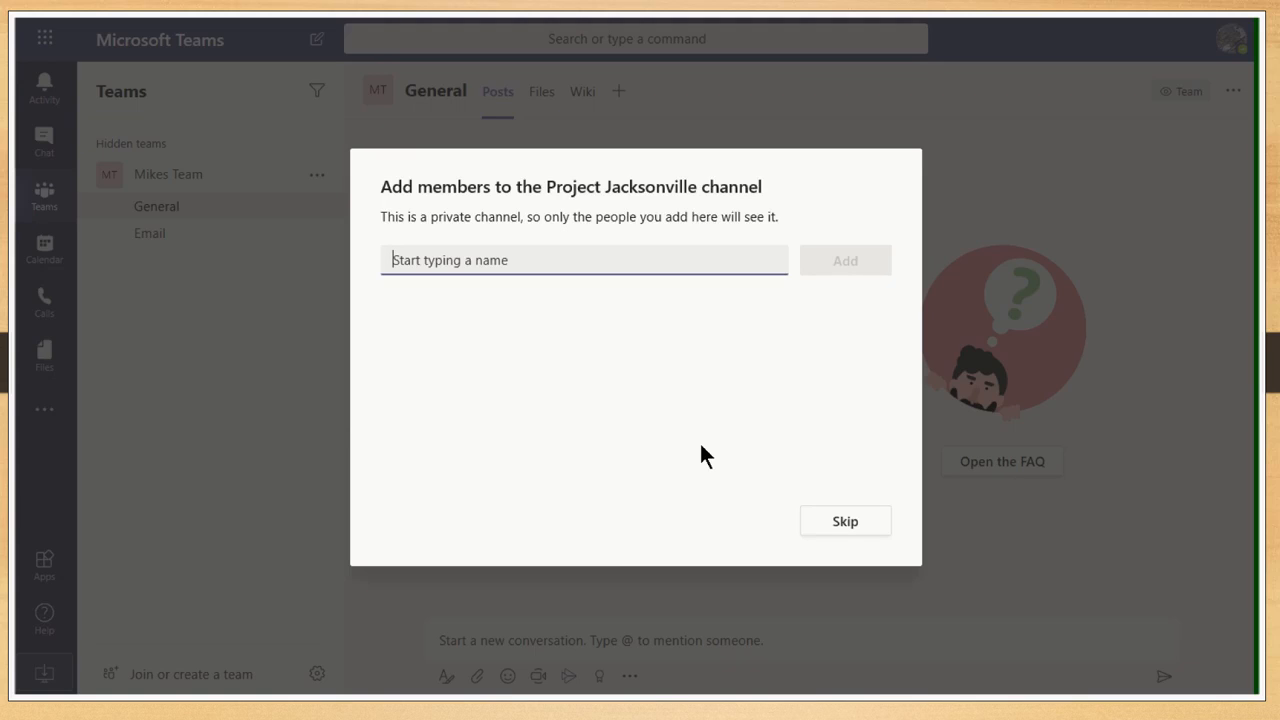
# - Search 'student' and add two student accounts as members of Project Jacksonville
pyautogui.write('student')
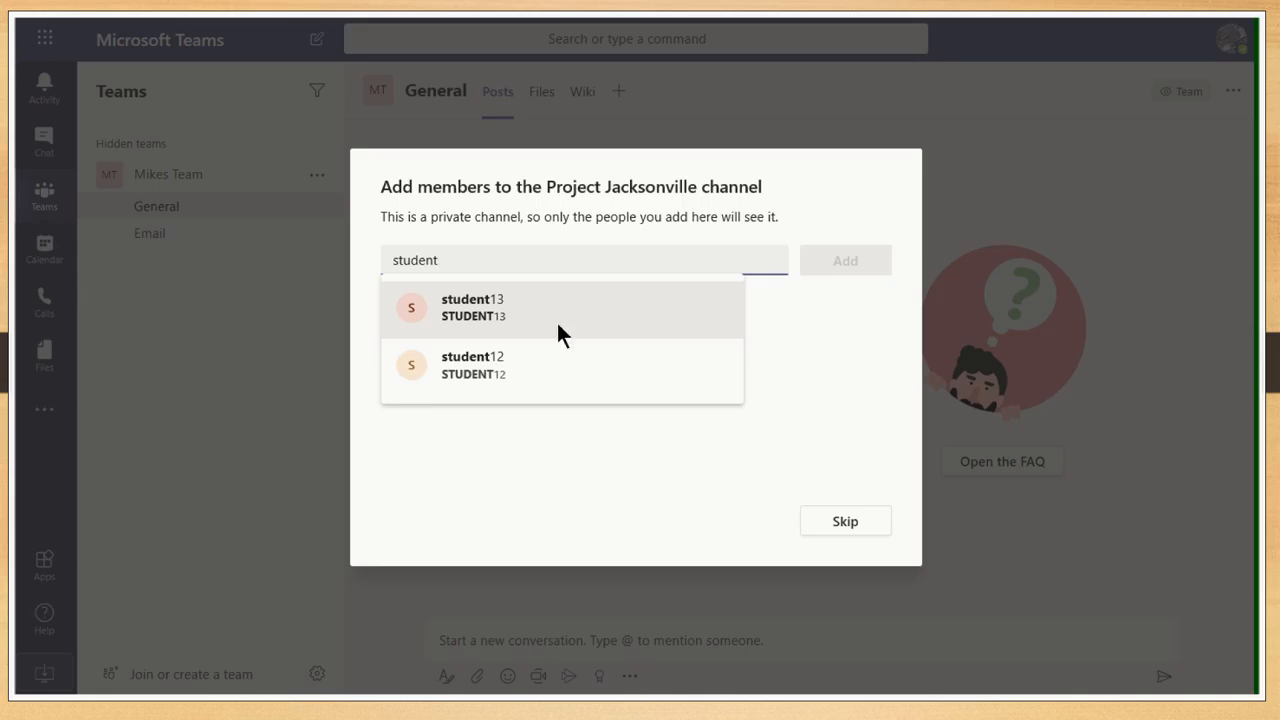
pyautogui.click(504, 306)
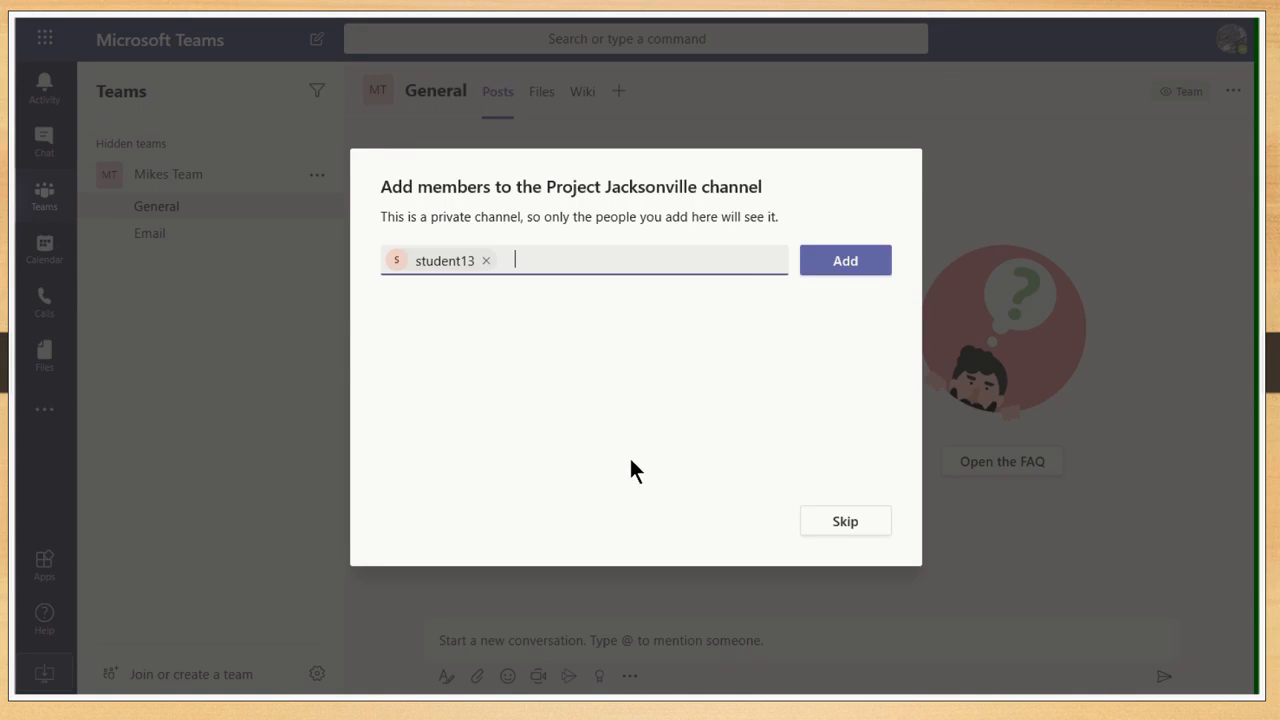
pyautogui.click(841, 265)
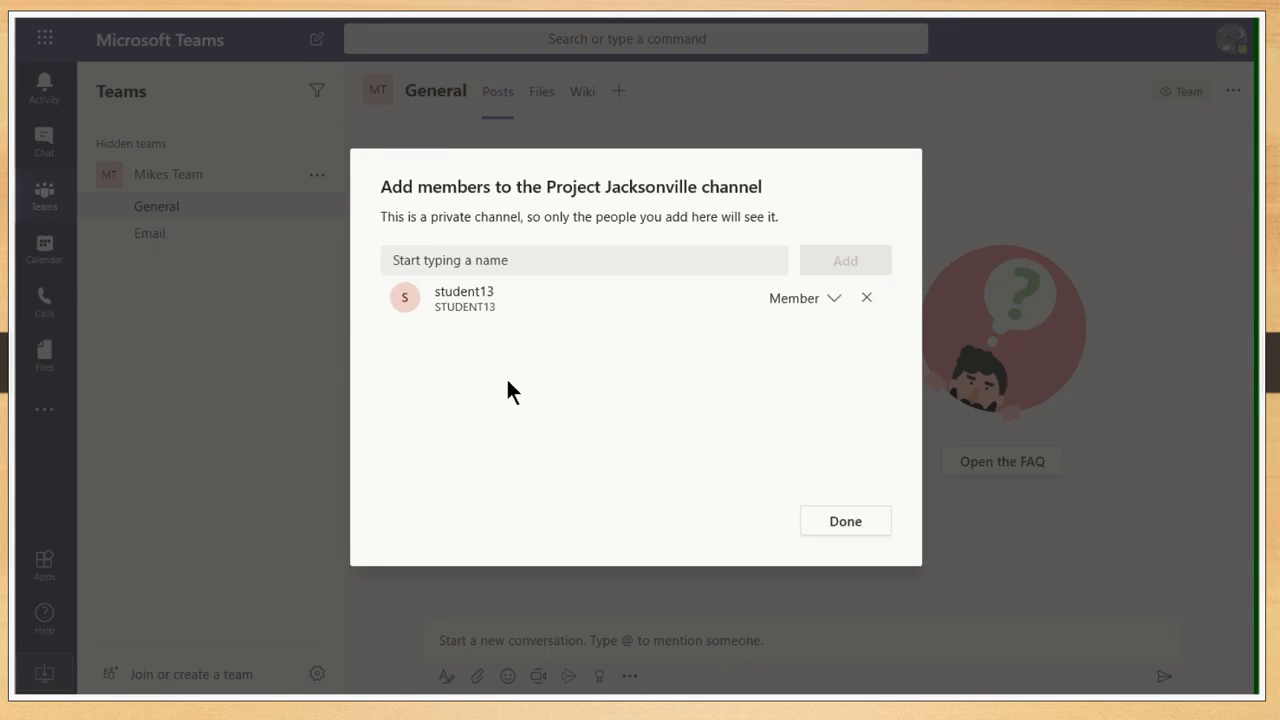
pyautogui.click(539, 261)
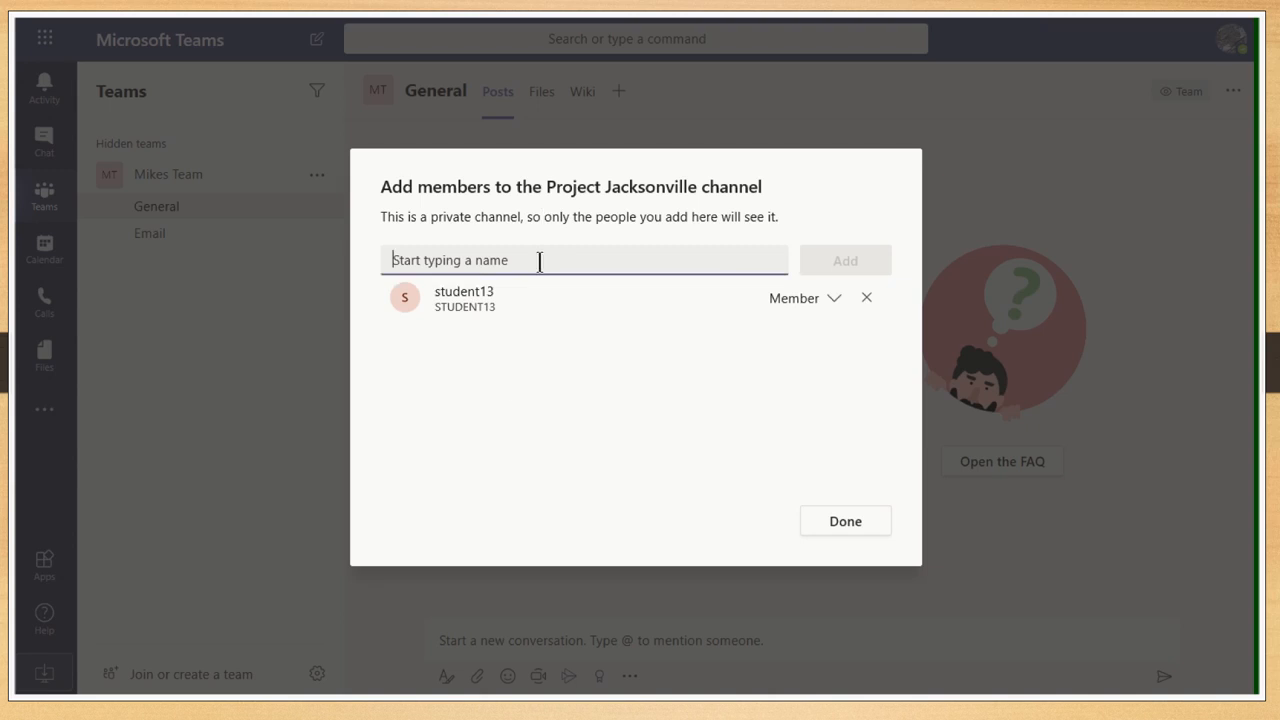
pyautogui.write('stud')
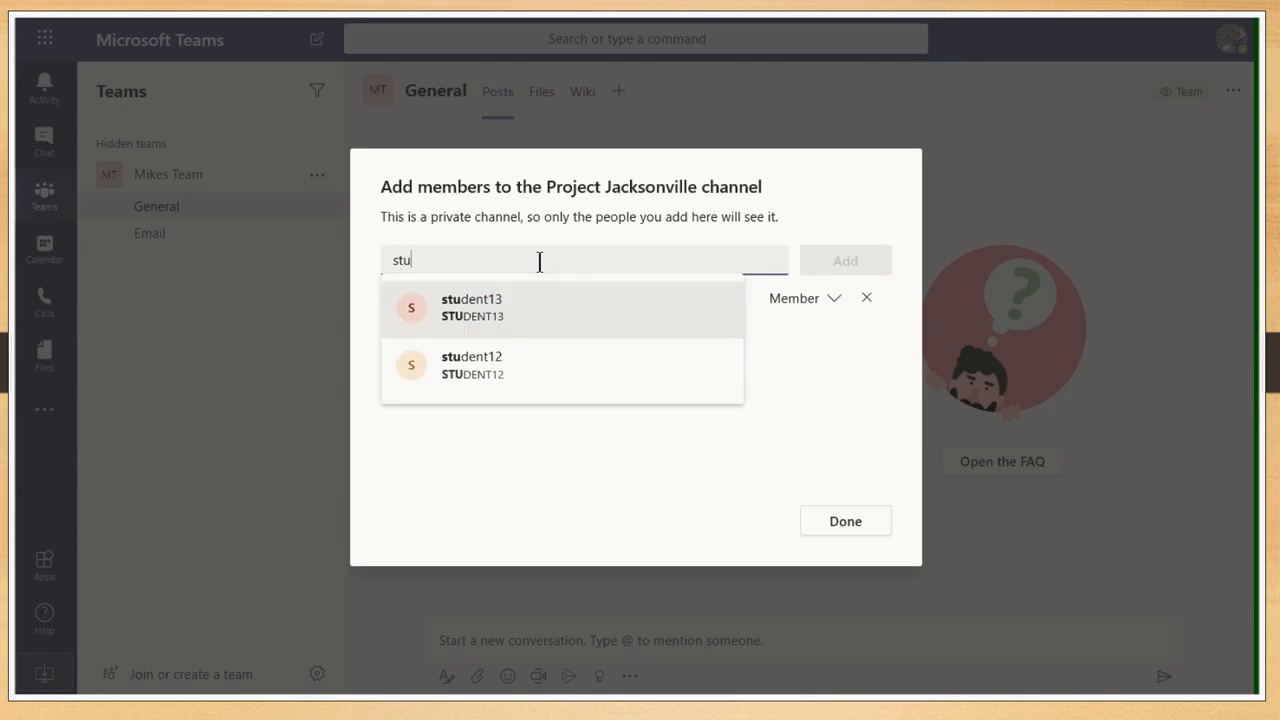
pyautogui.click(524, 369)
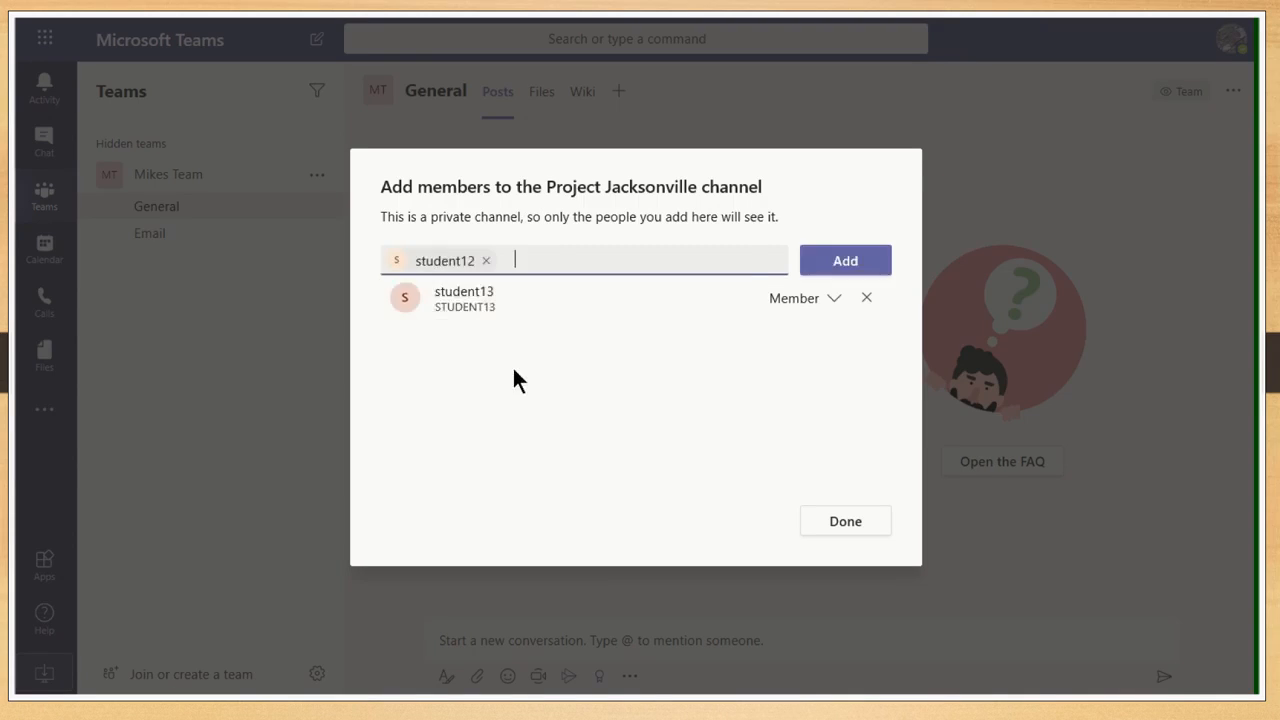
pyautogui.click(858, 261)
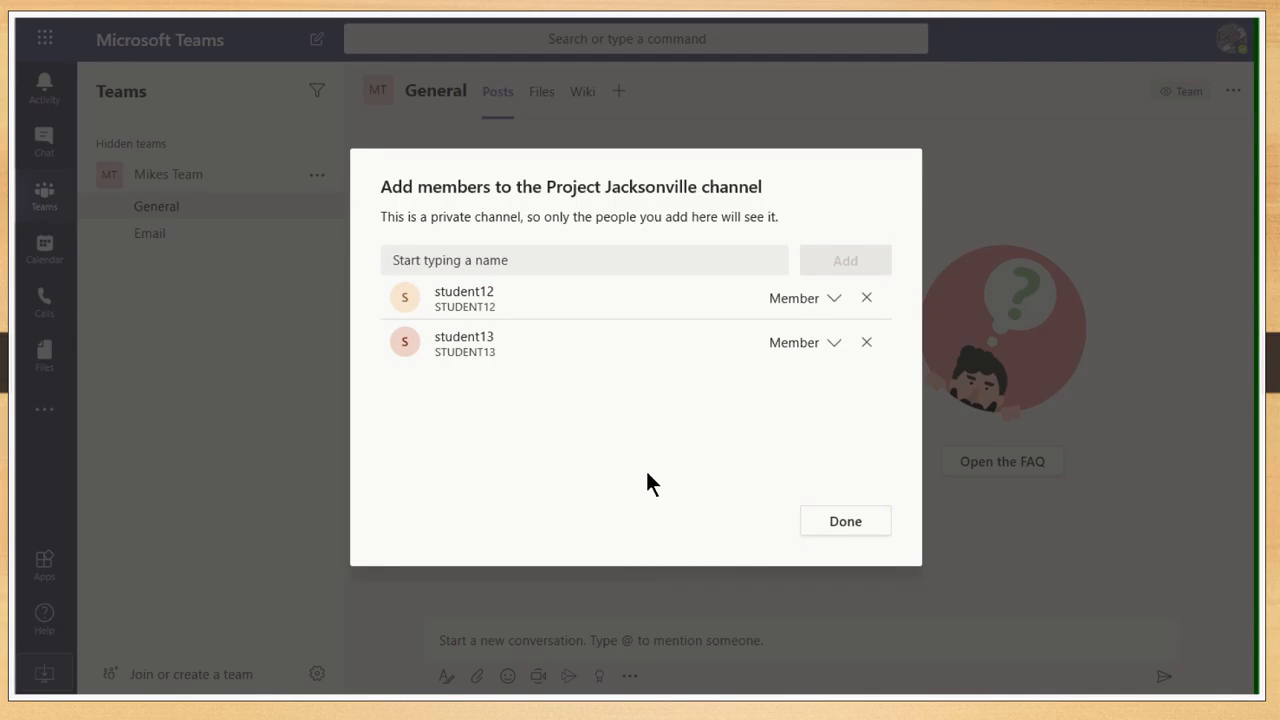
# - Finish creating Project Jacksonville, then return to Mikes Team's General channel
pyautogui.click(845, 530)
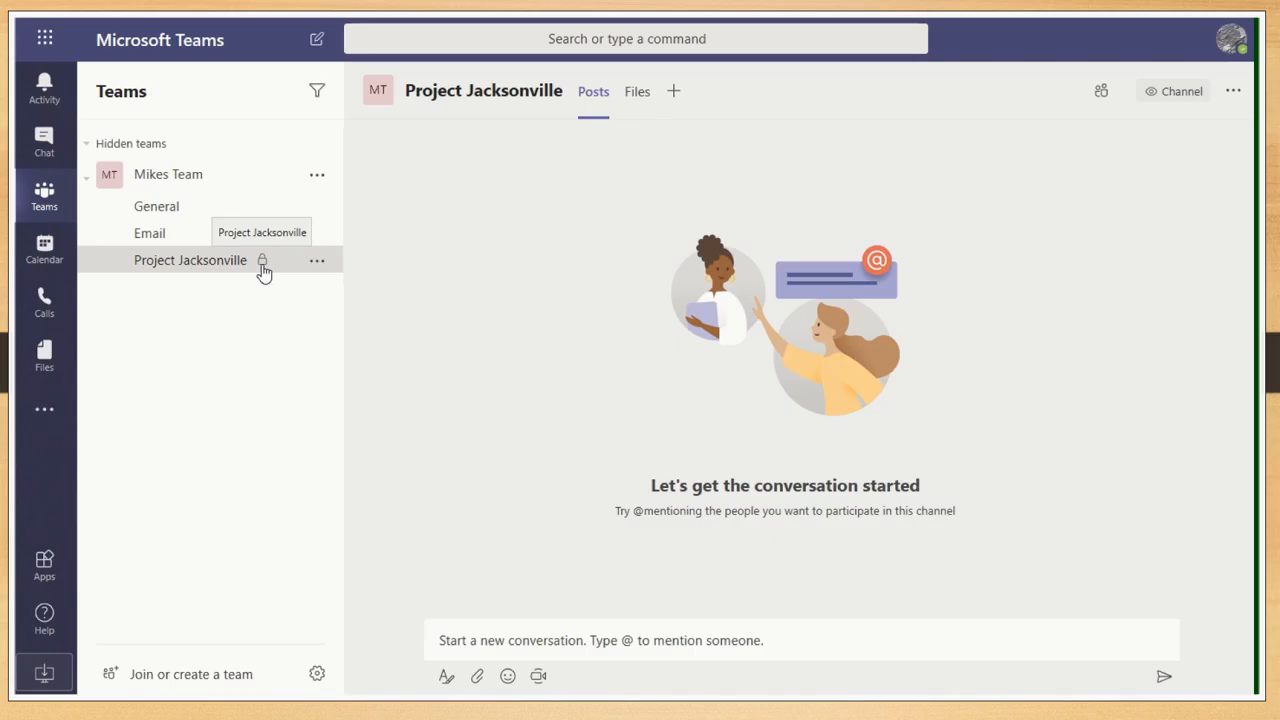
pyautogui.click(177, 208)
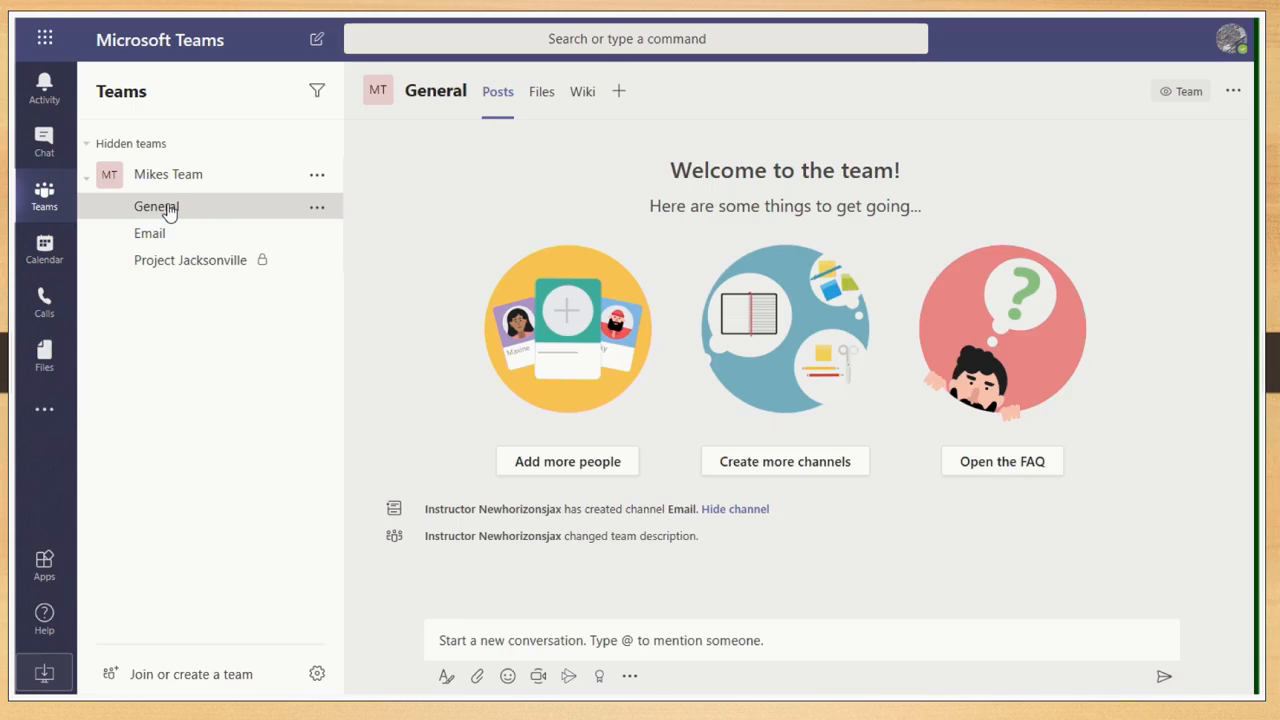
# - Switch from Project Jacksonville to the General channel and view its Files tab
pyautogui.click(203, 272)
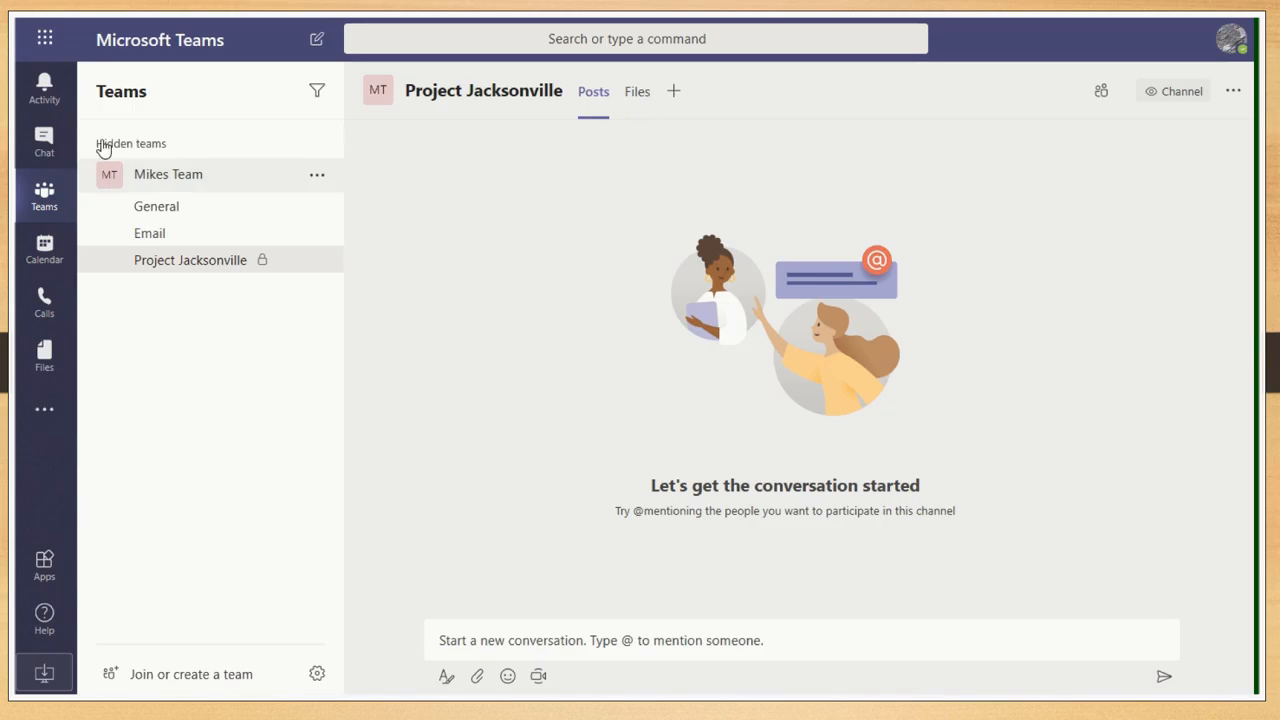
pyautogui.click(203, 180)
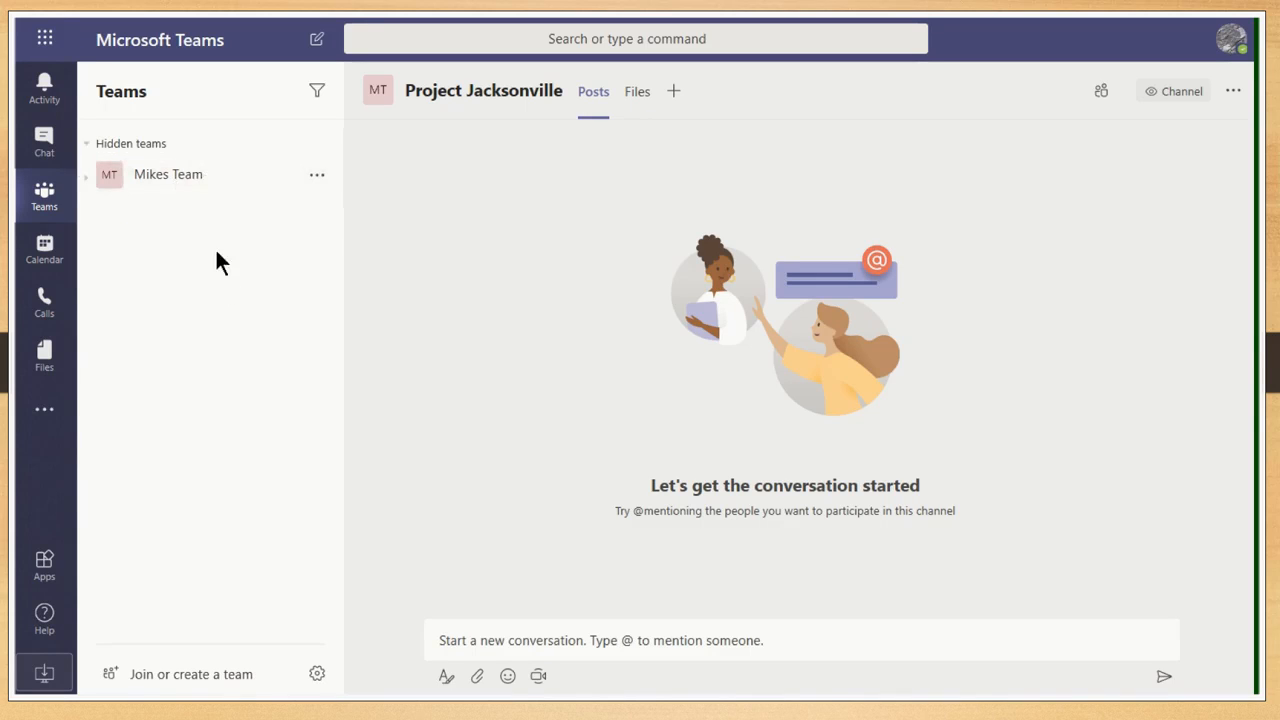
pyautogui.click(188, 180)
pyautogui.click(160, 207)
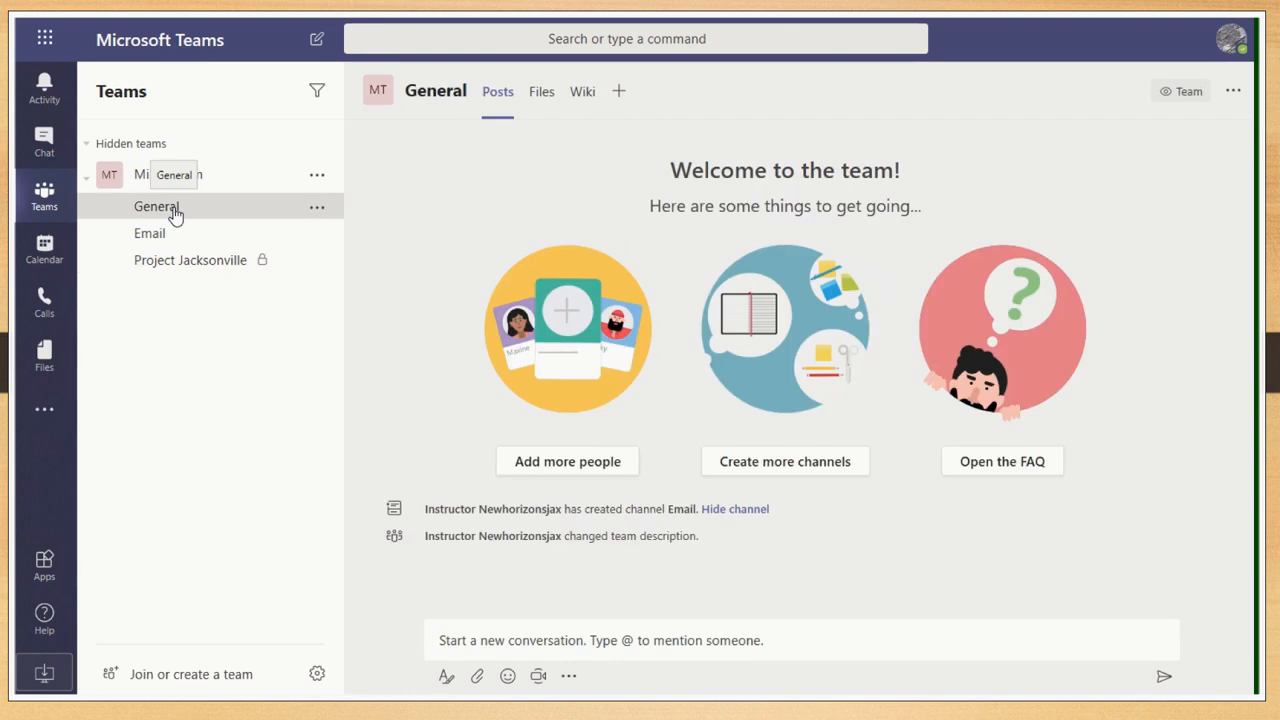
pyautogui.click(546, 106)
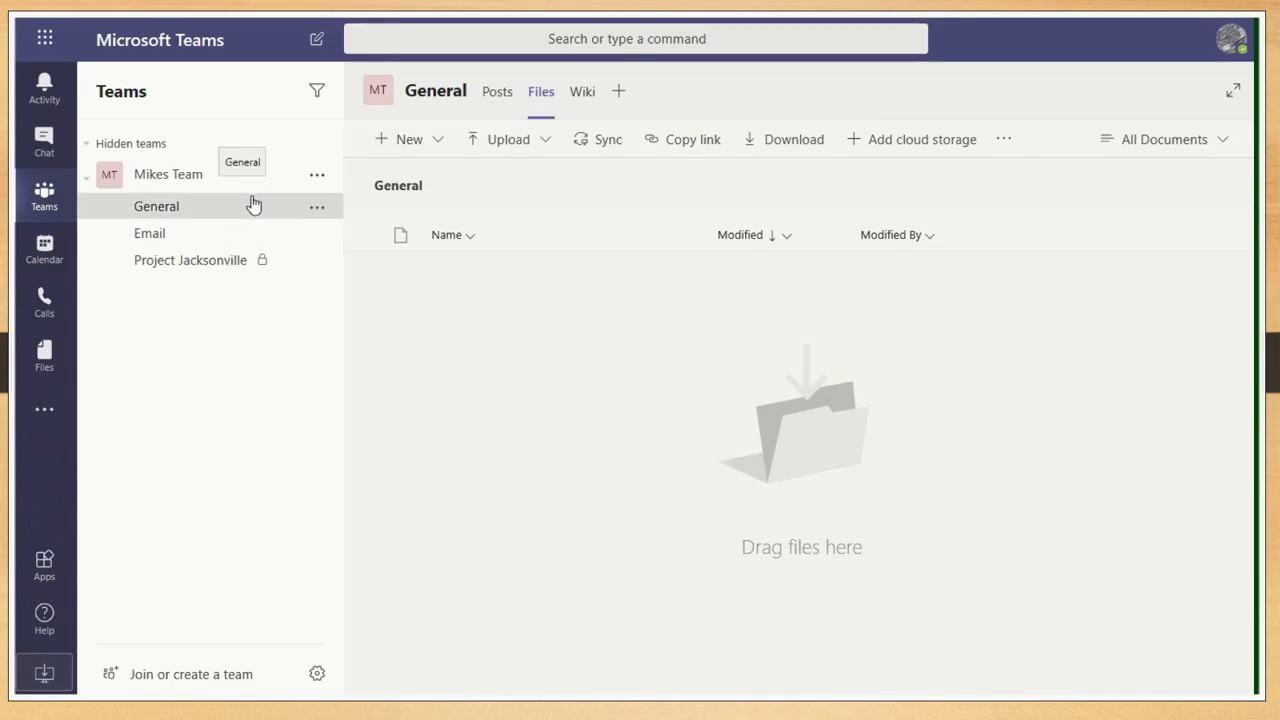
# - Retrieve the General channel's email address from its options menu
pyautogui.click(316, 210)
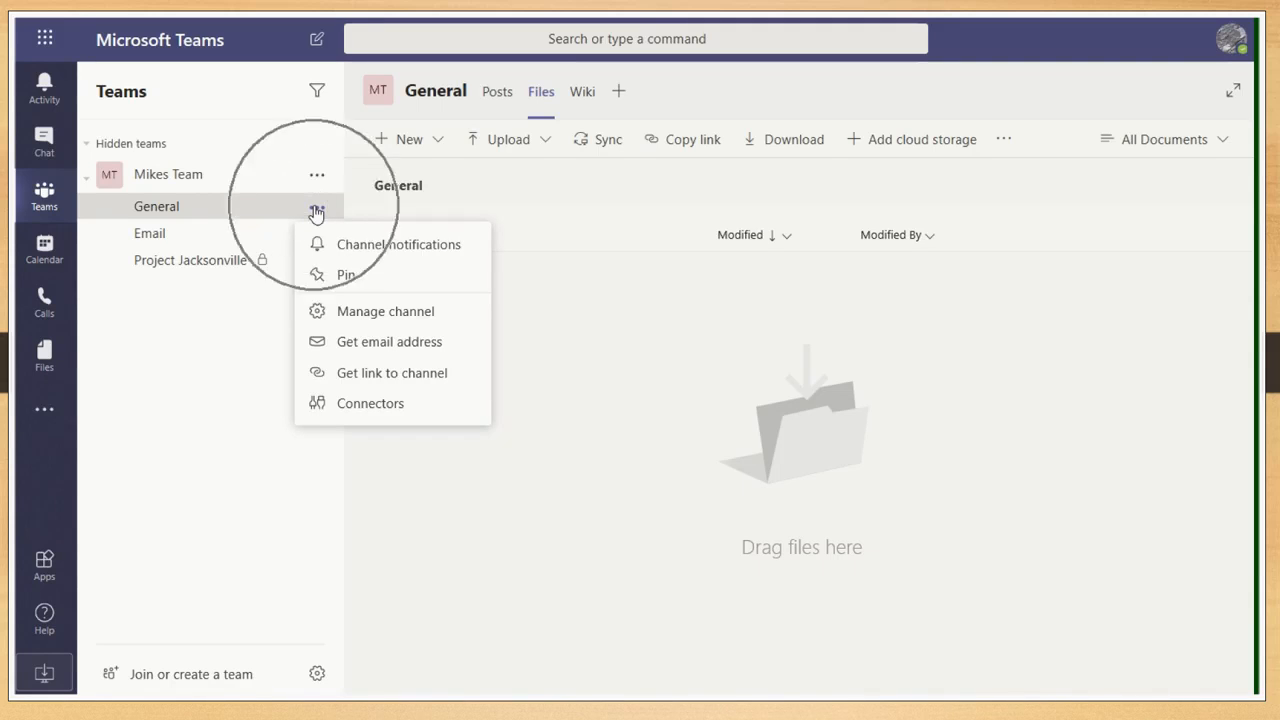
pyautogui.click(376, 343)
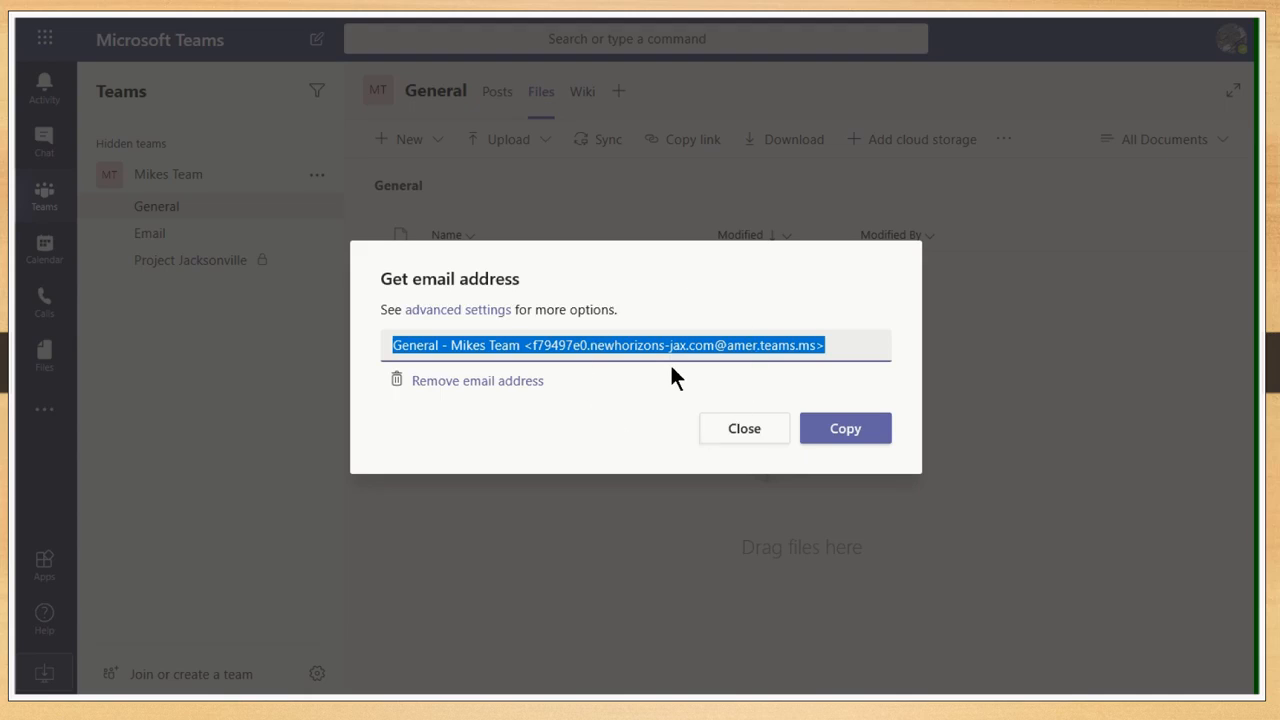
pyautogui.press('ctrl')
pyautogui.press('ctrl')
# - Close the email address dialog and view the 'Email To Team Channel' post in the Email channel
pyautogui.click(742, 428)
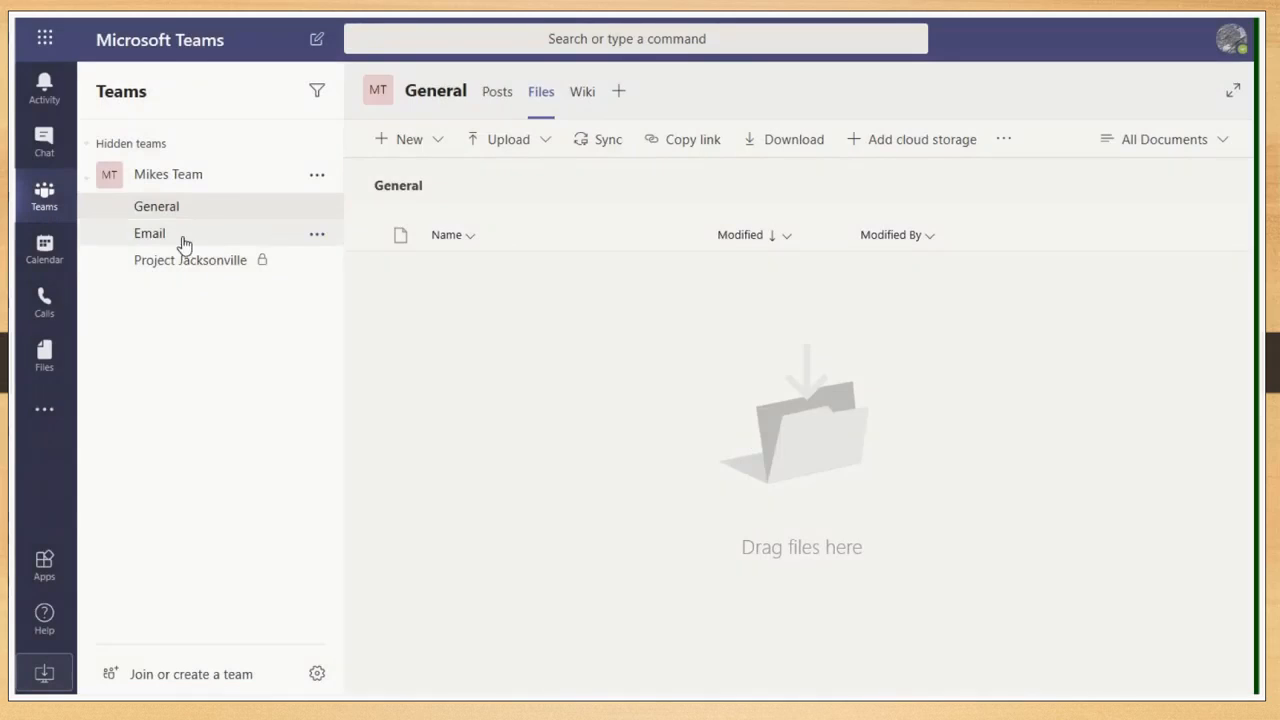
pyautogui.click(155, 236)
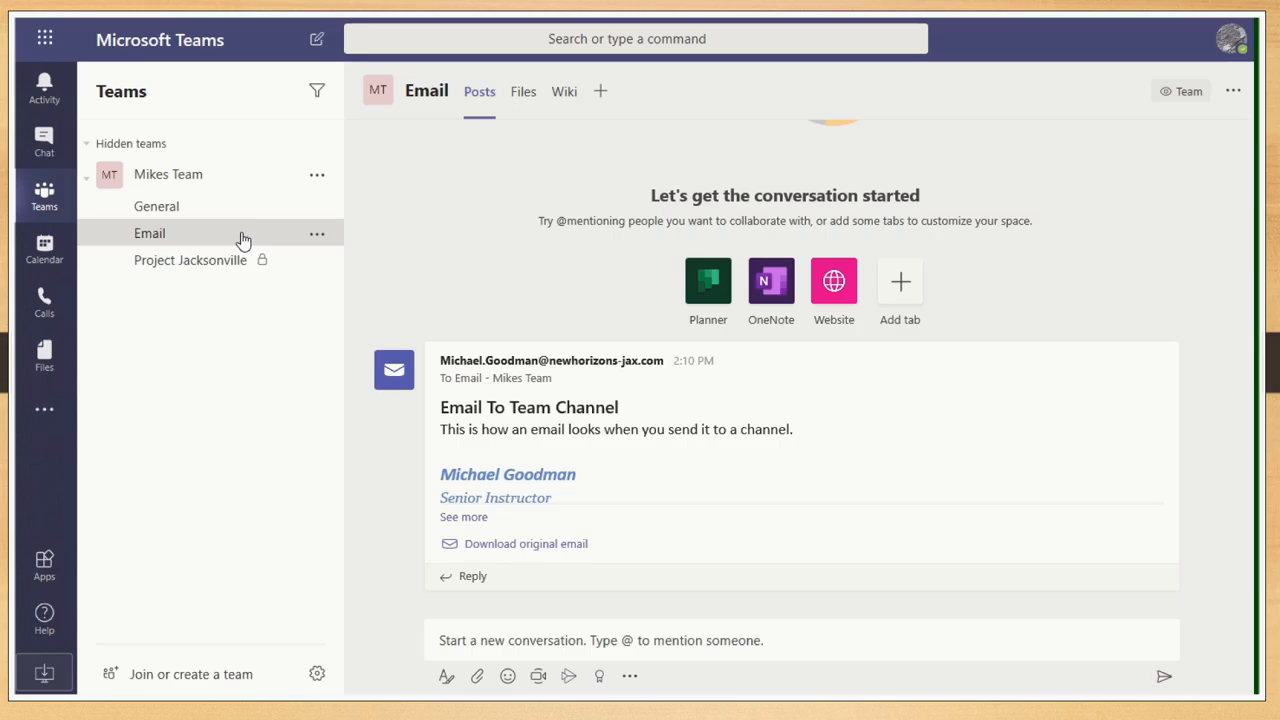
pyautogui.press('ctrl')
pyautogui.press('ctrl')
pyautogui.press('ctrl')
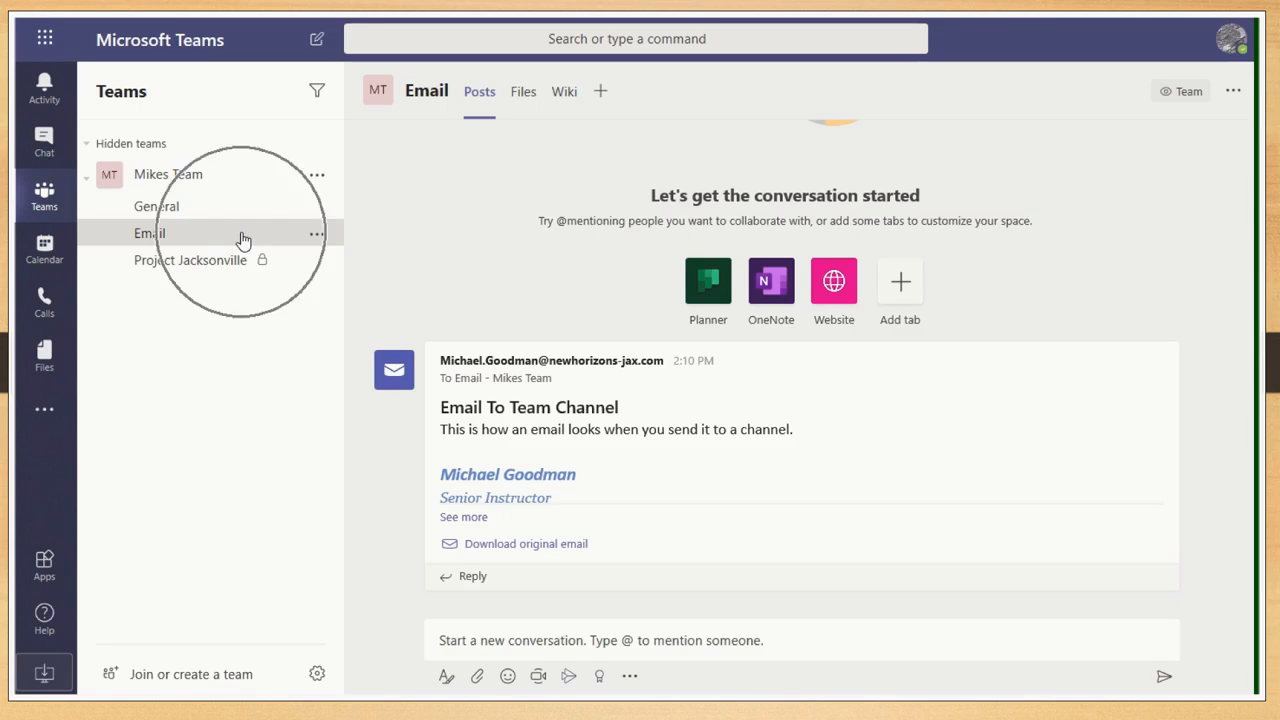
pyautogui.press('ctrl')
pyautogui.press('ctrl')
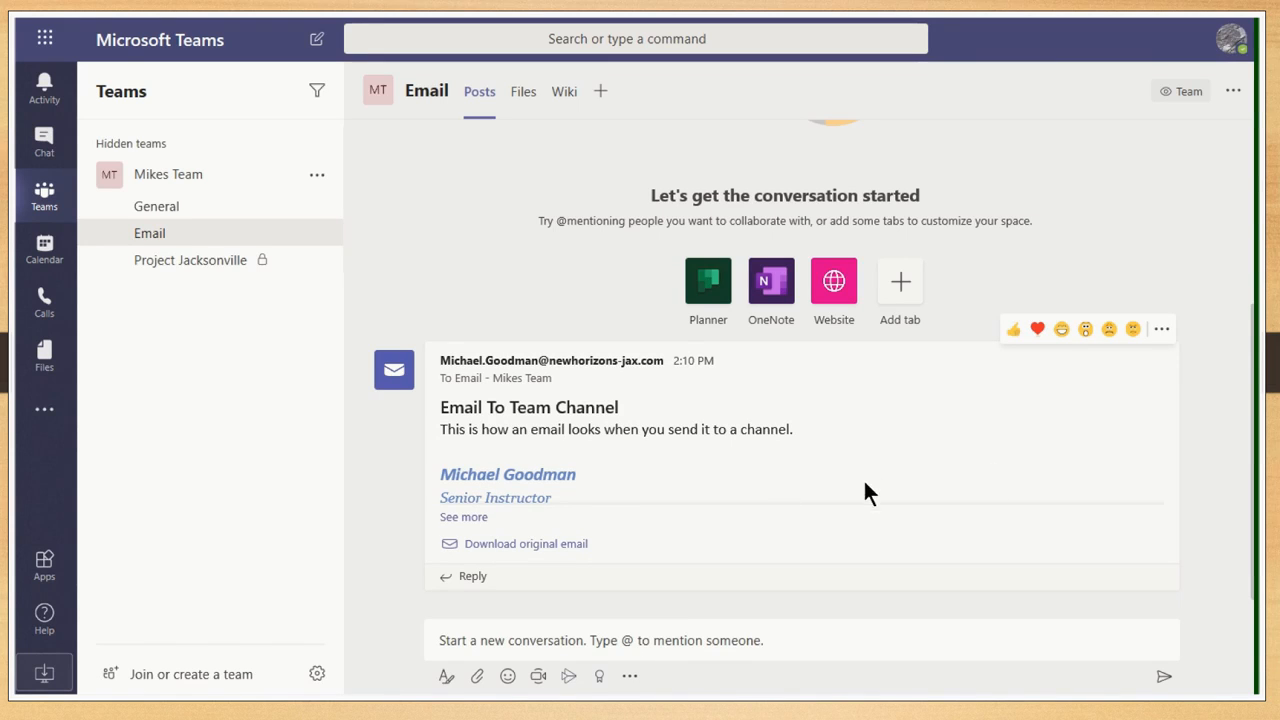
pyautogui.click(1163, 330)
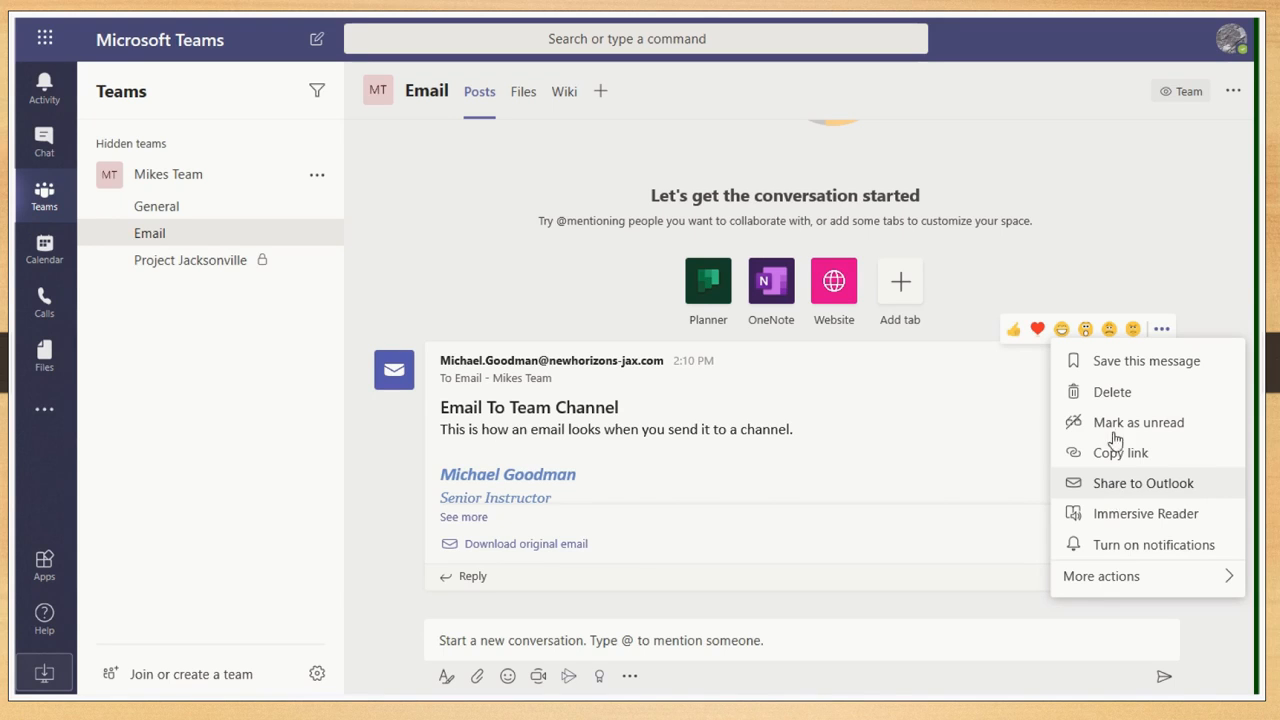
pyautogui.click(1175, 189)
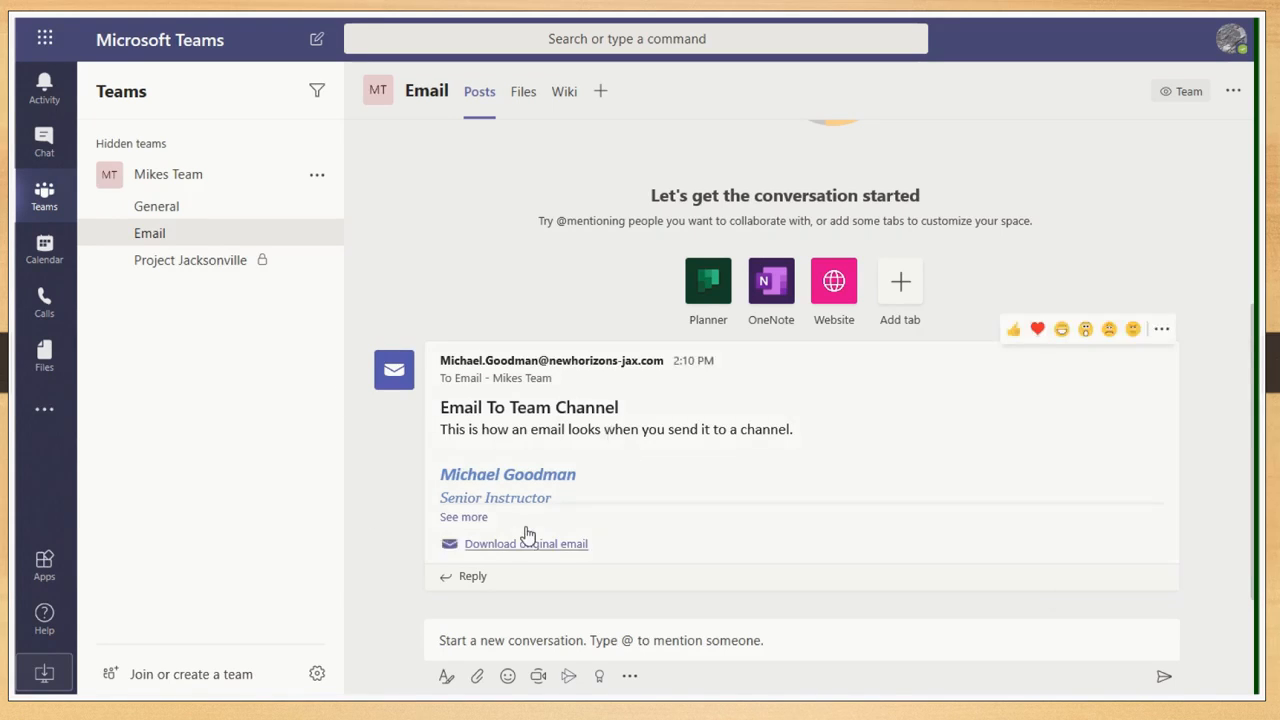